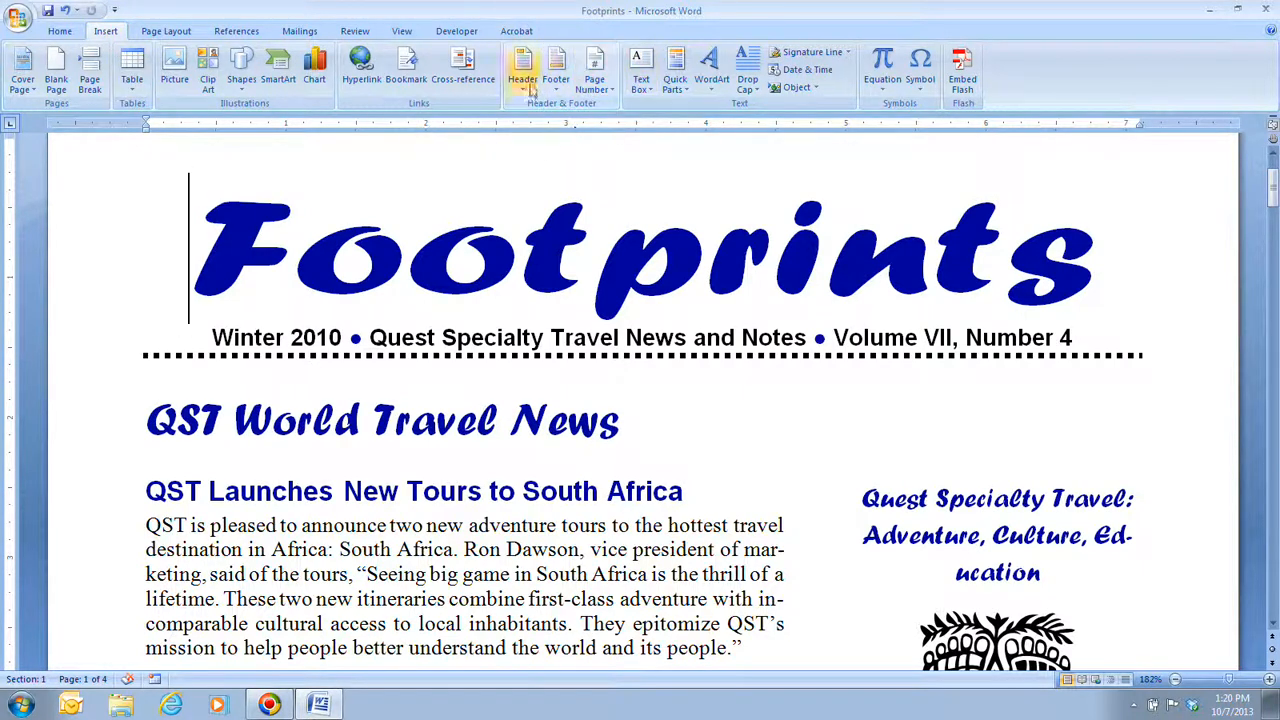
Step: Insert a Blank built-in header and enter "Footprints" as its text
click(527, 85)
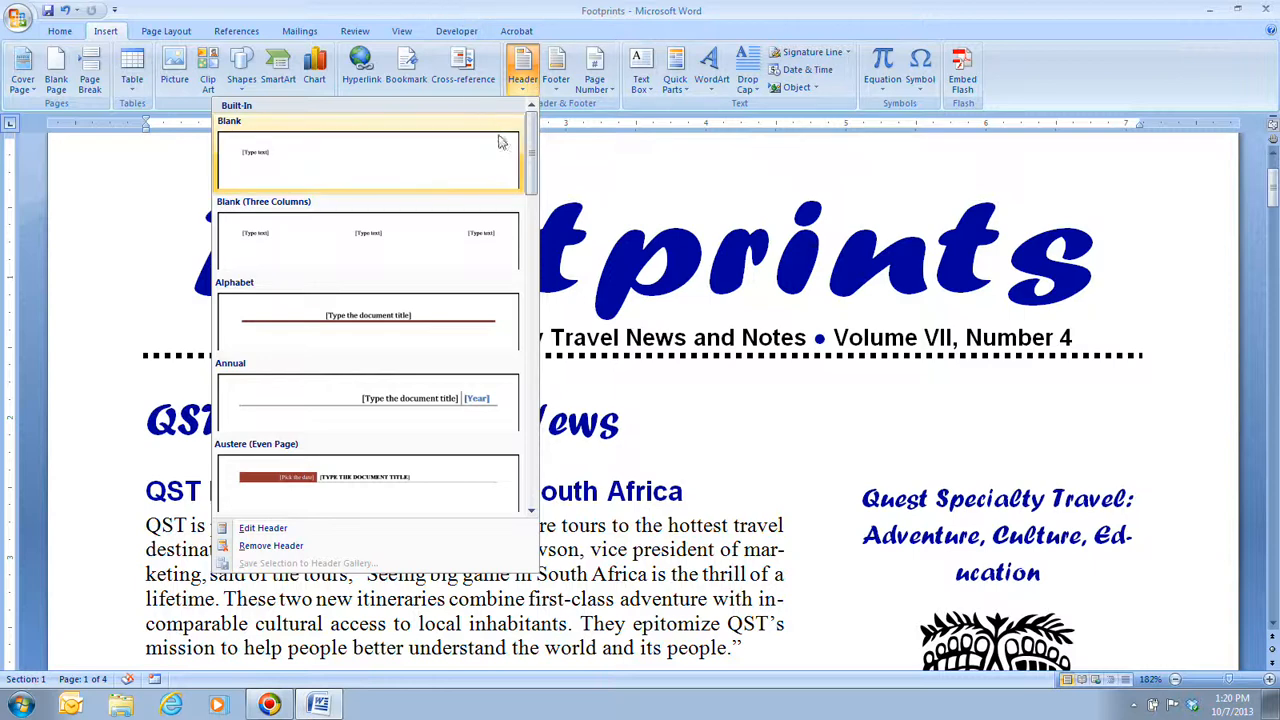
drag(535, 157, 525, 130)
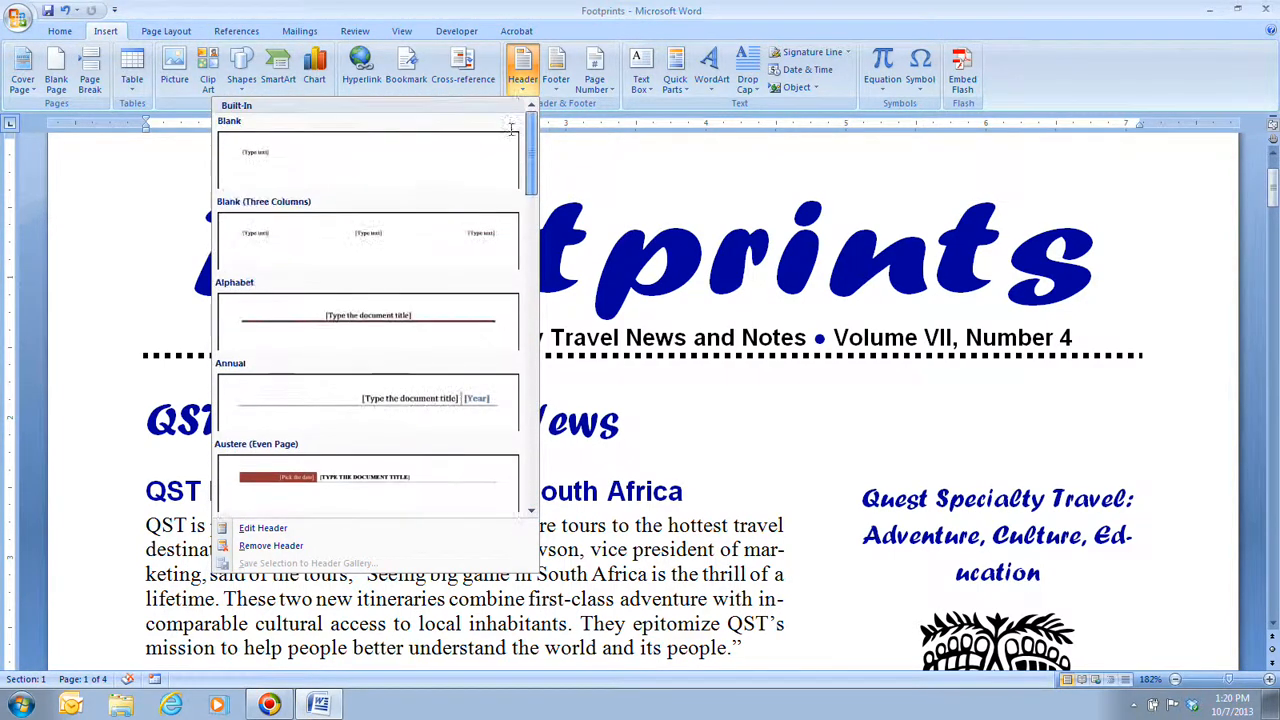
click(262, 155)
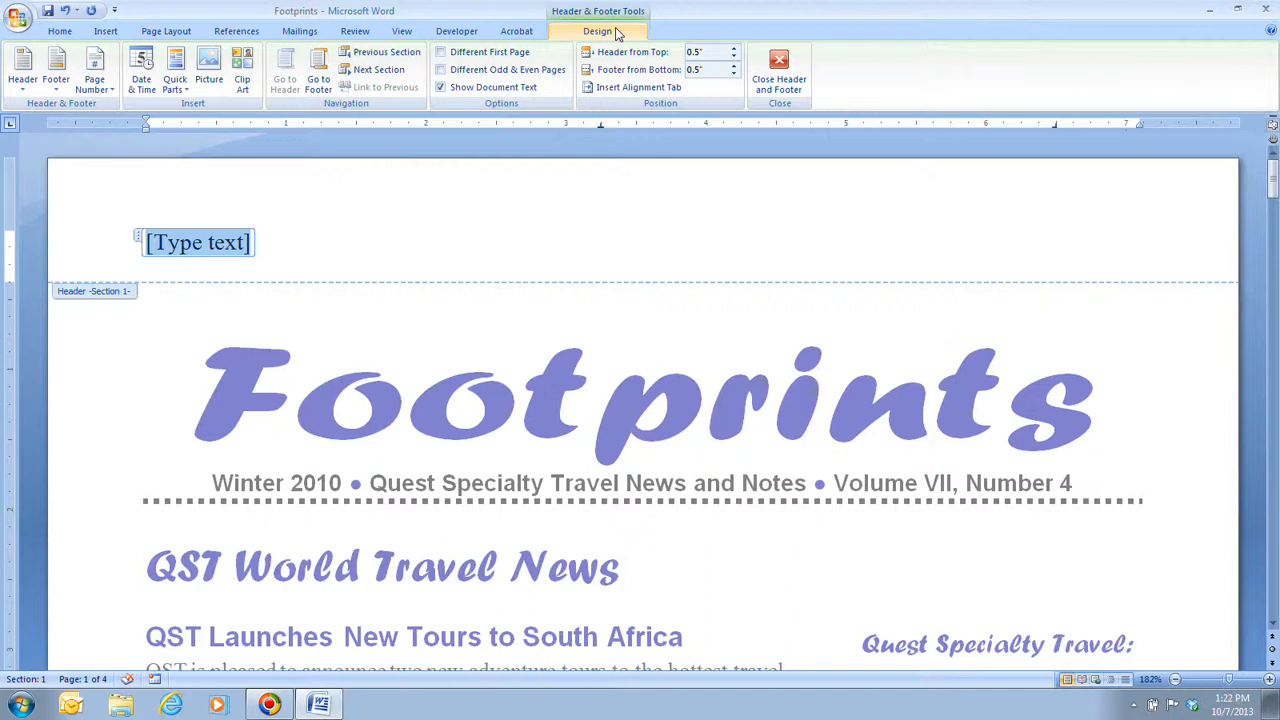
text(Footprint)
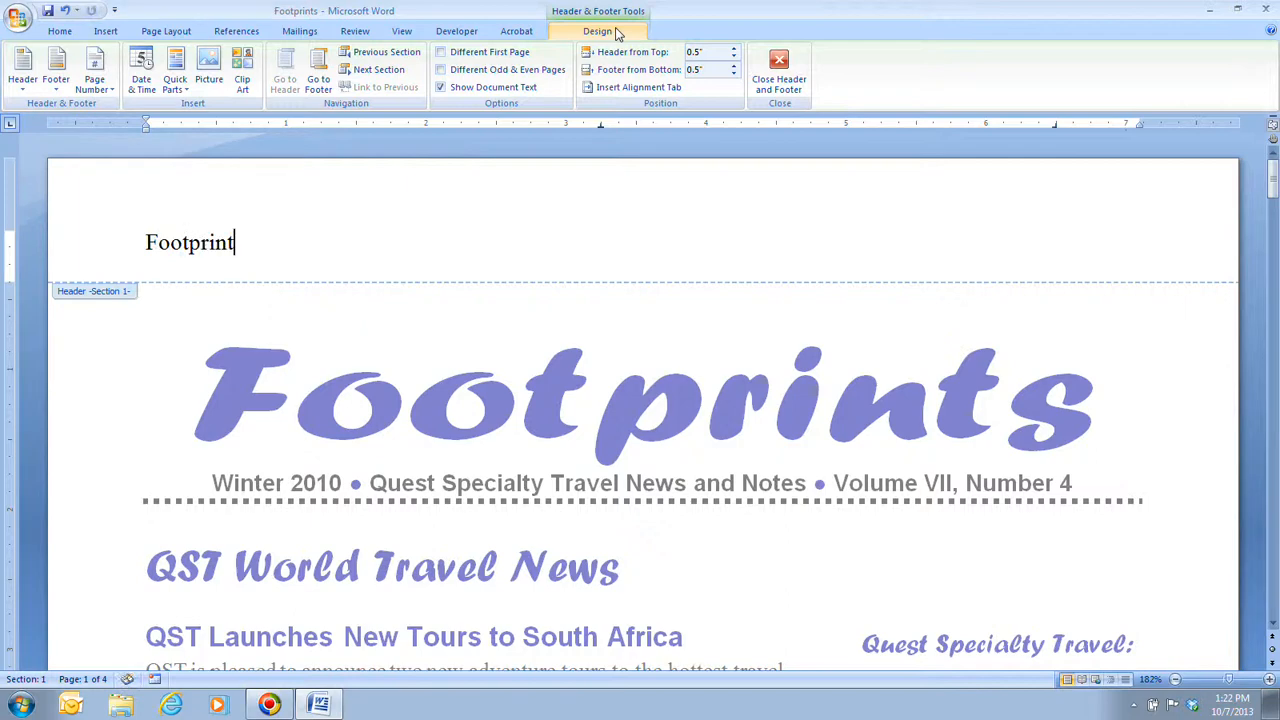
text(s)
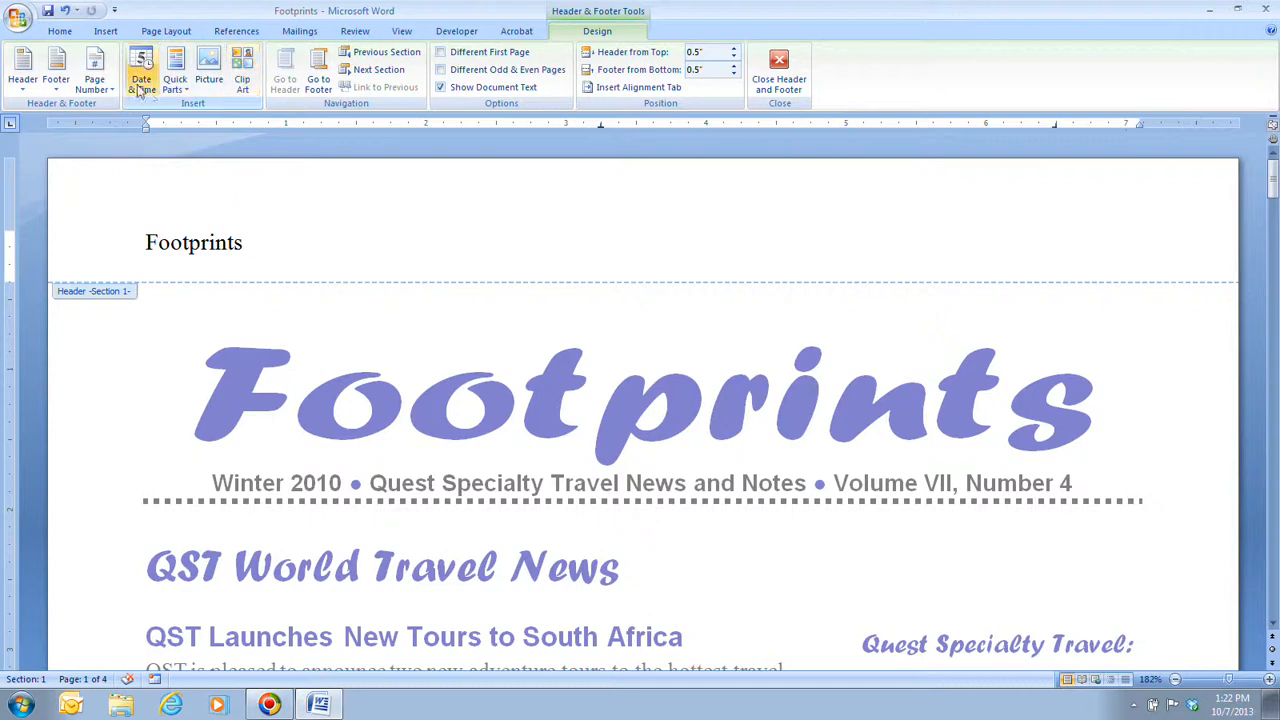
Step: Insert an automatically updating date in the 10/7/2013 format after "Footprints" in the header
click(141, 88)
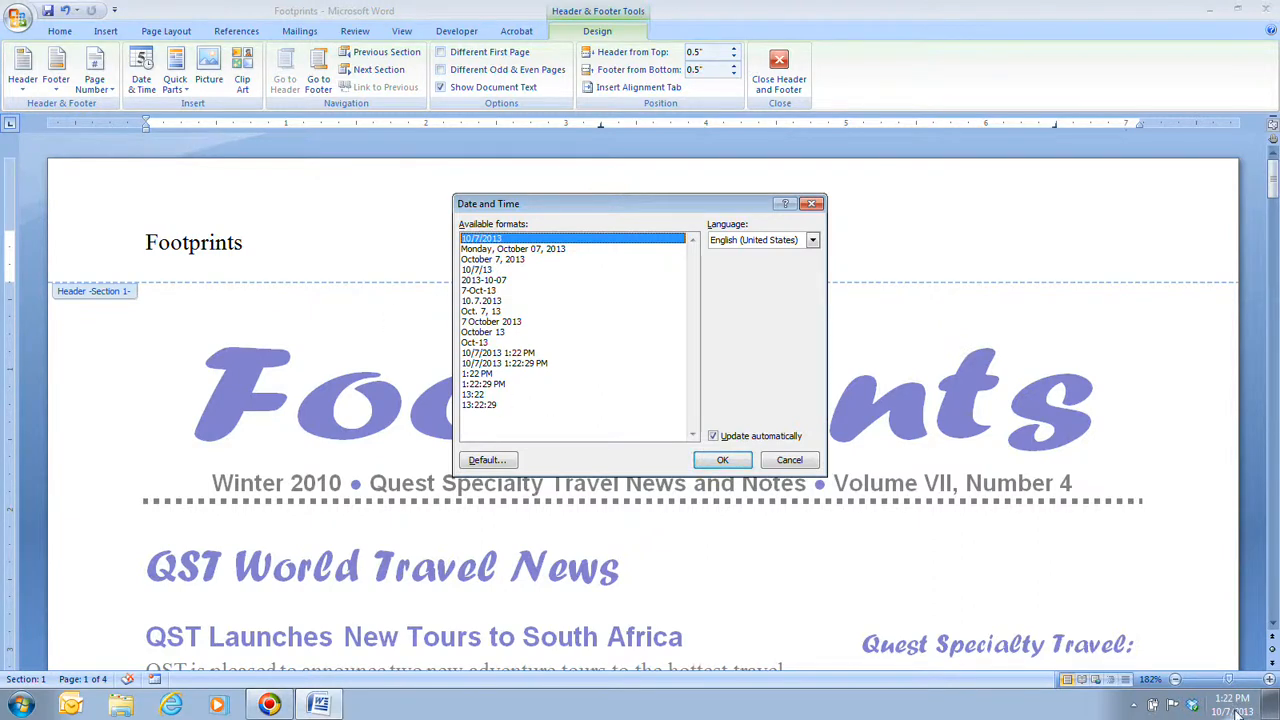
mouse_move(1240, 712)
click(740, 463)
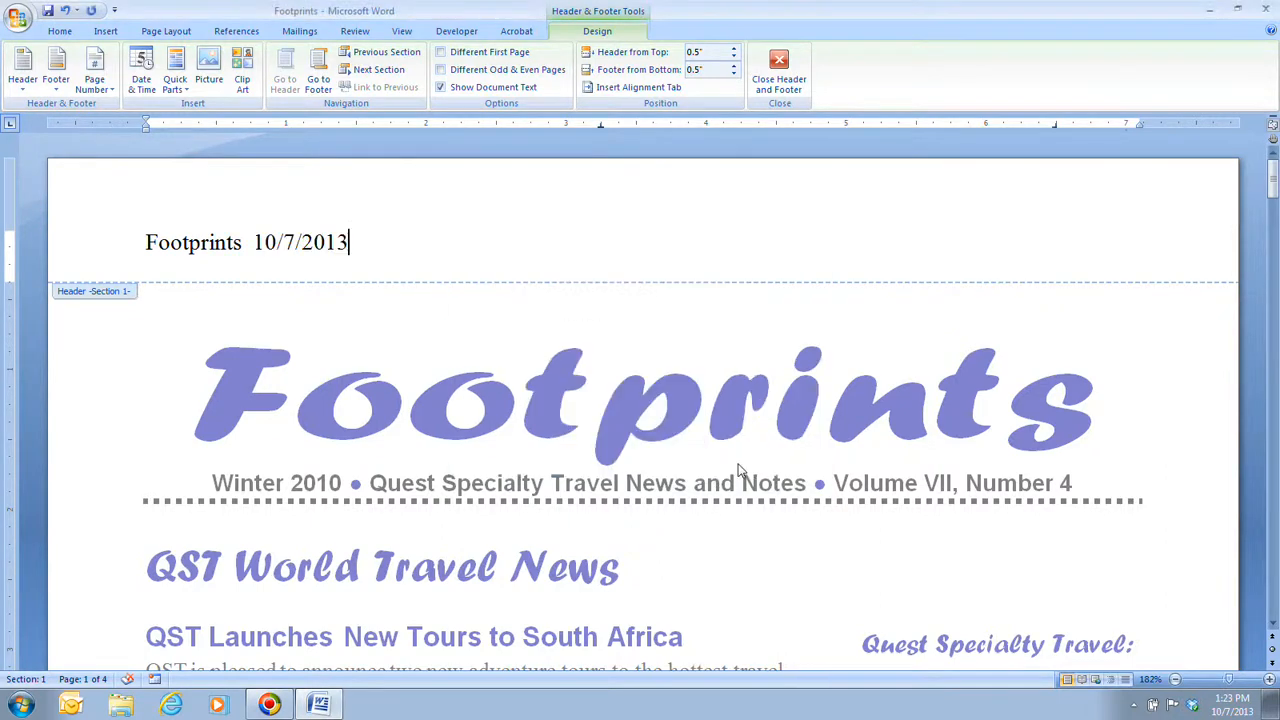
click(300, 244)
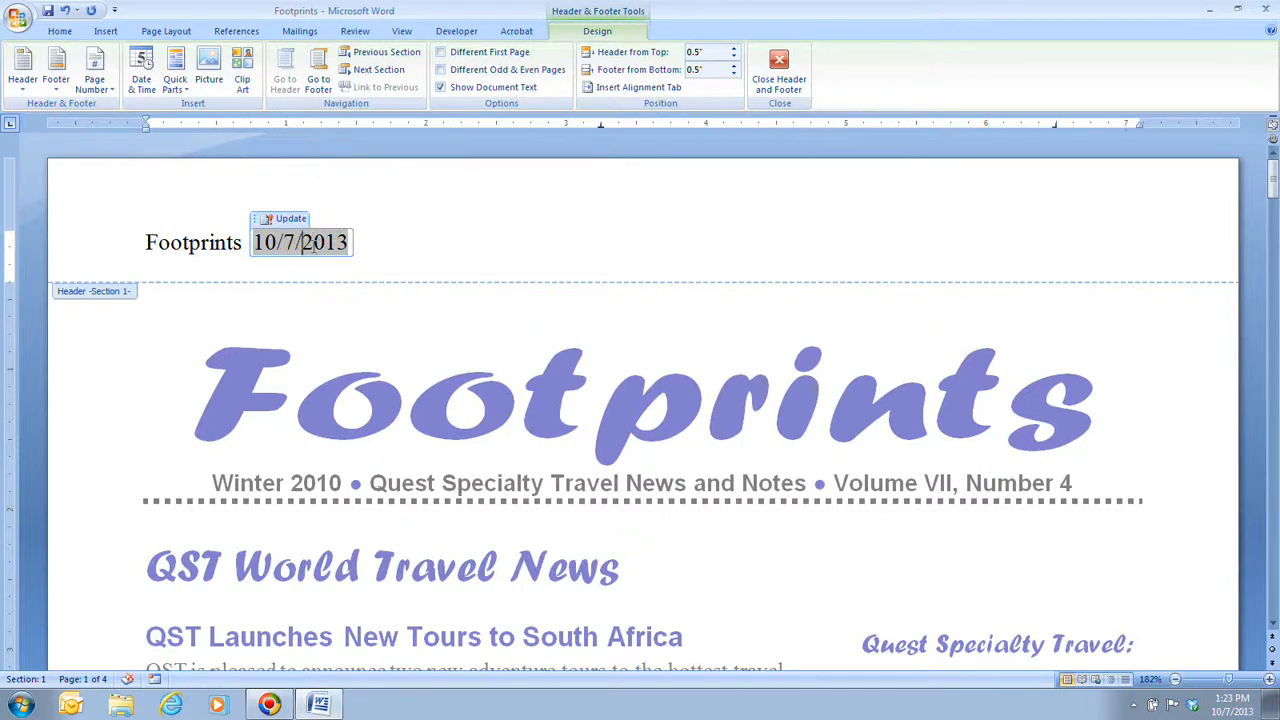
right_click(313, 247)
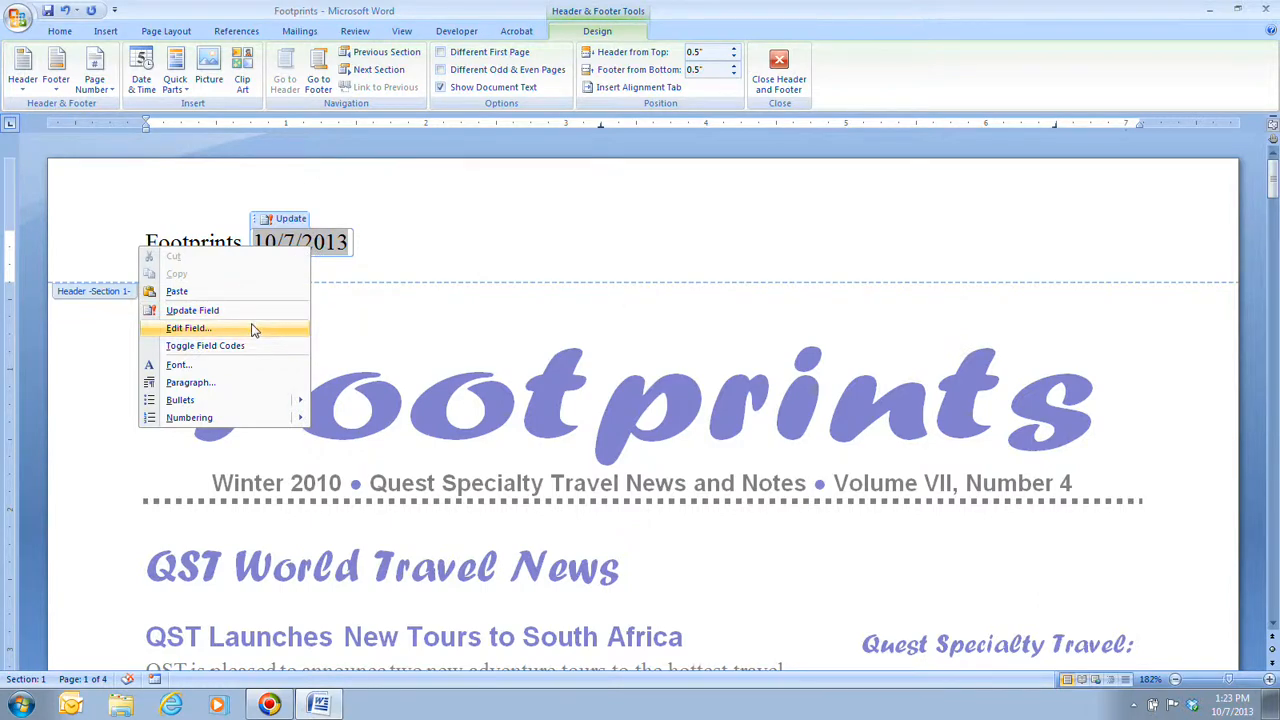
key(Escape)
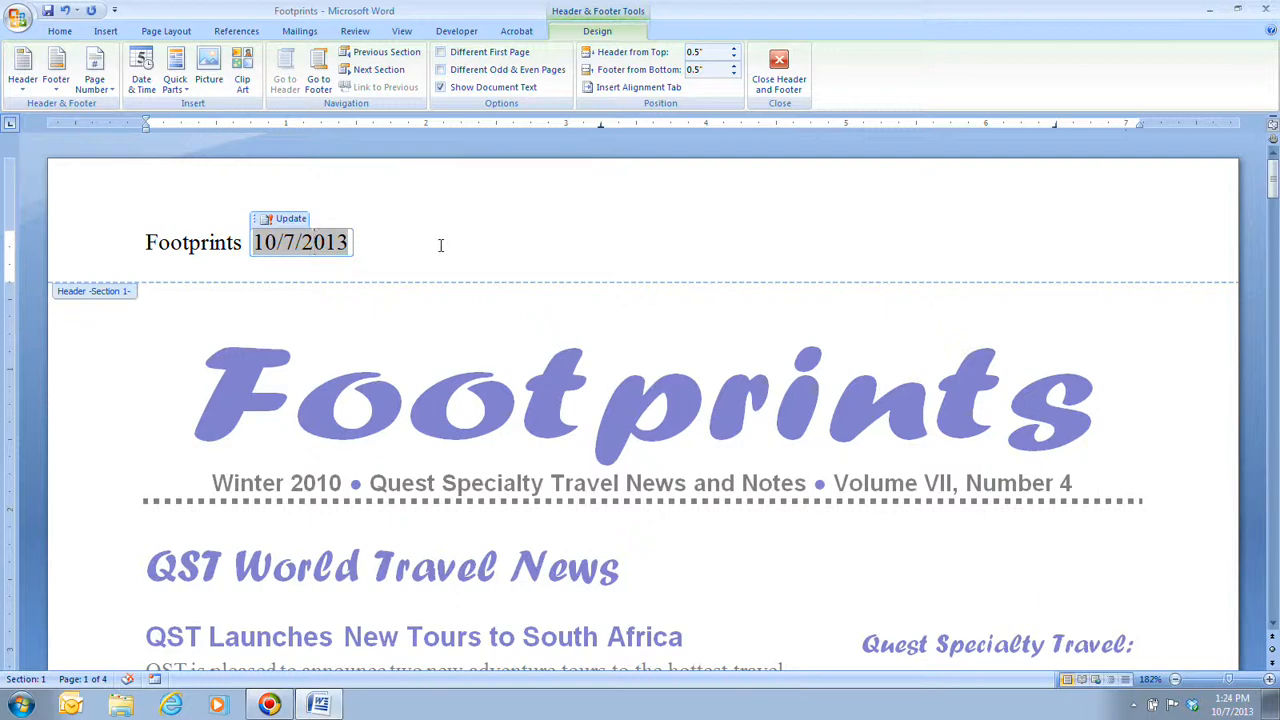
Step: Set the header's "Footprints" text and date in the Forte font and centre the line
click(146, 240)
drag(146, 240, 503, 290)
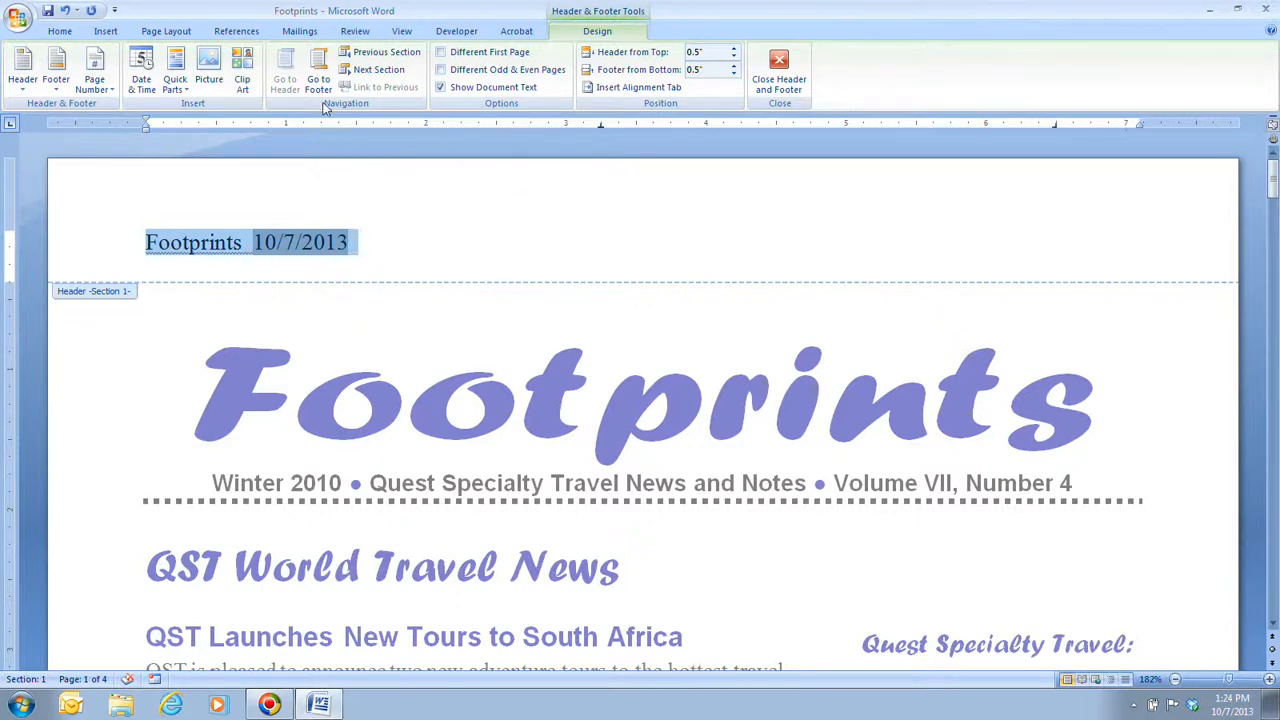
click(405, 254)
drag(147, 242, 358, 243)
click(192, 203)
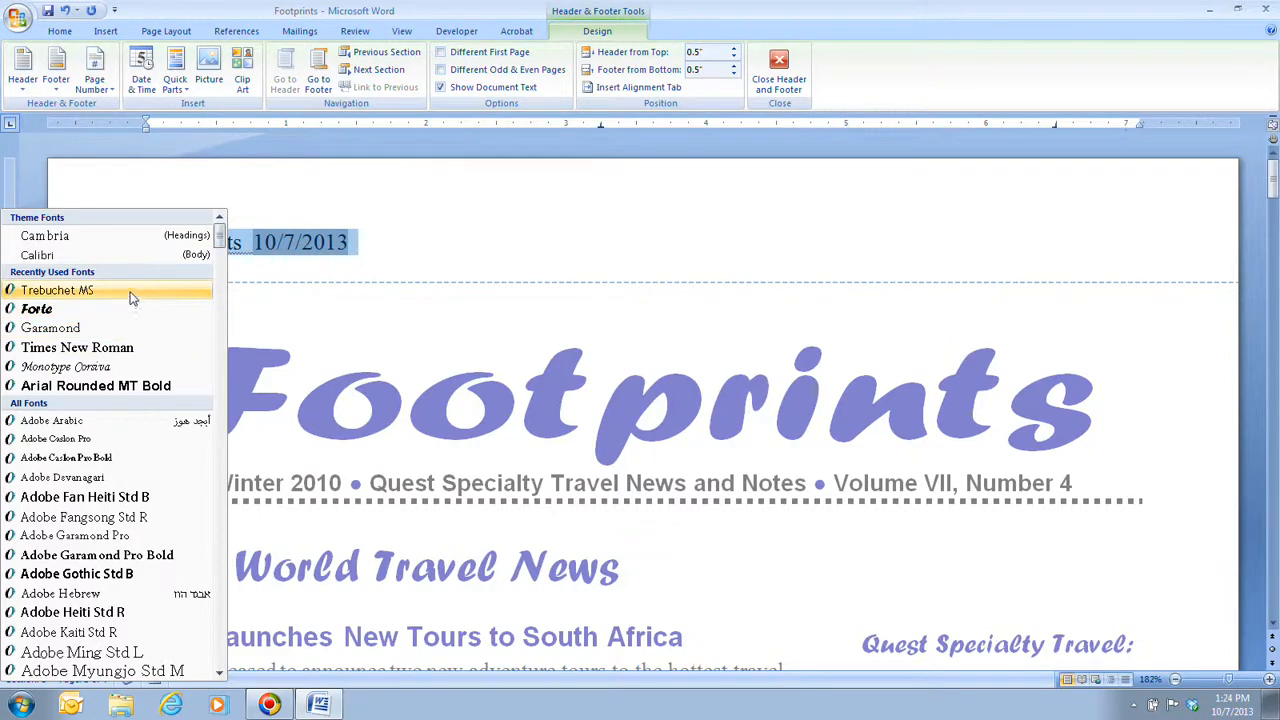
drag(224, 254, 214, 219)
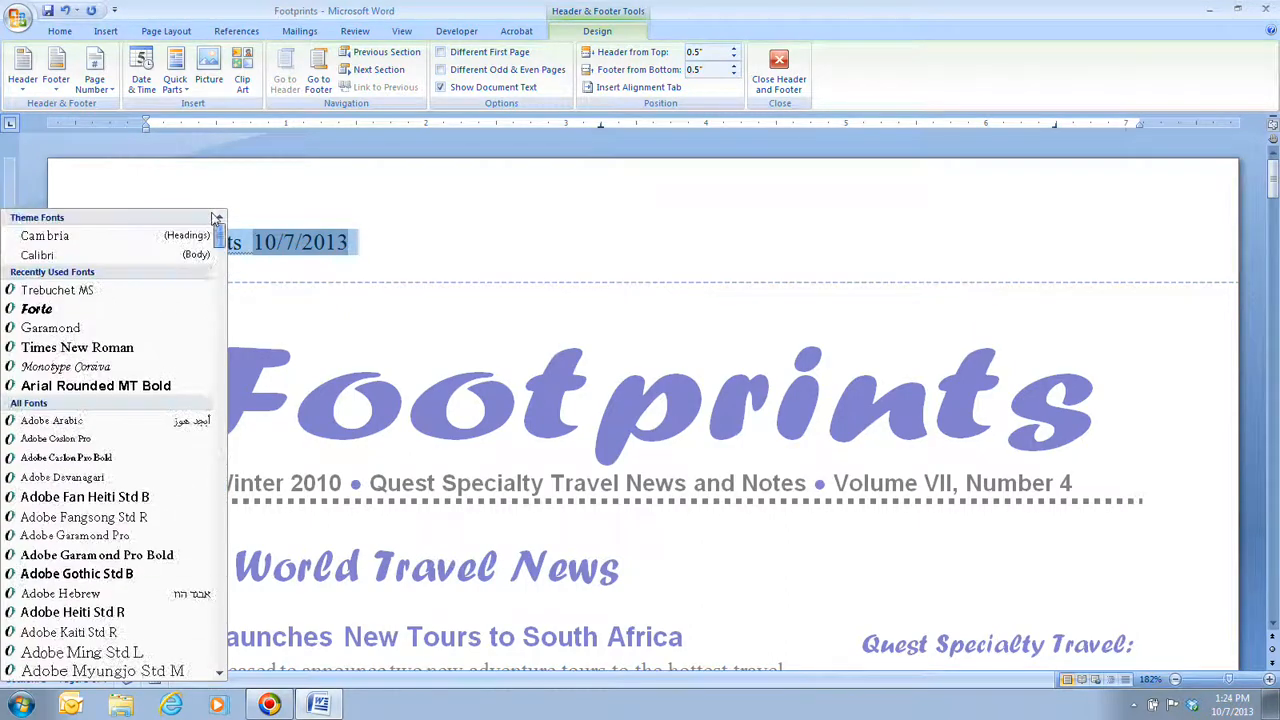
click(72, 314)
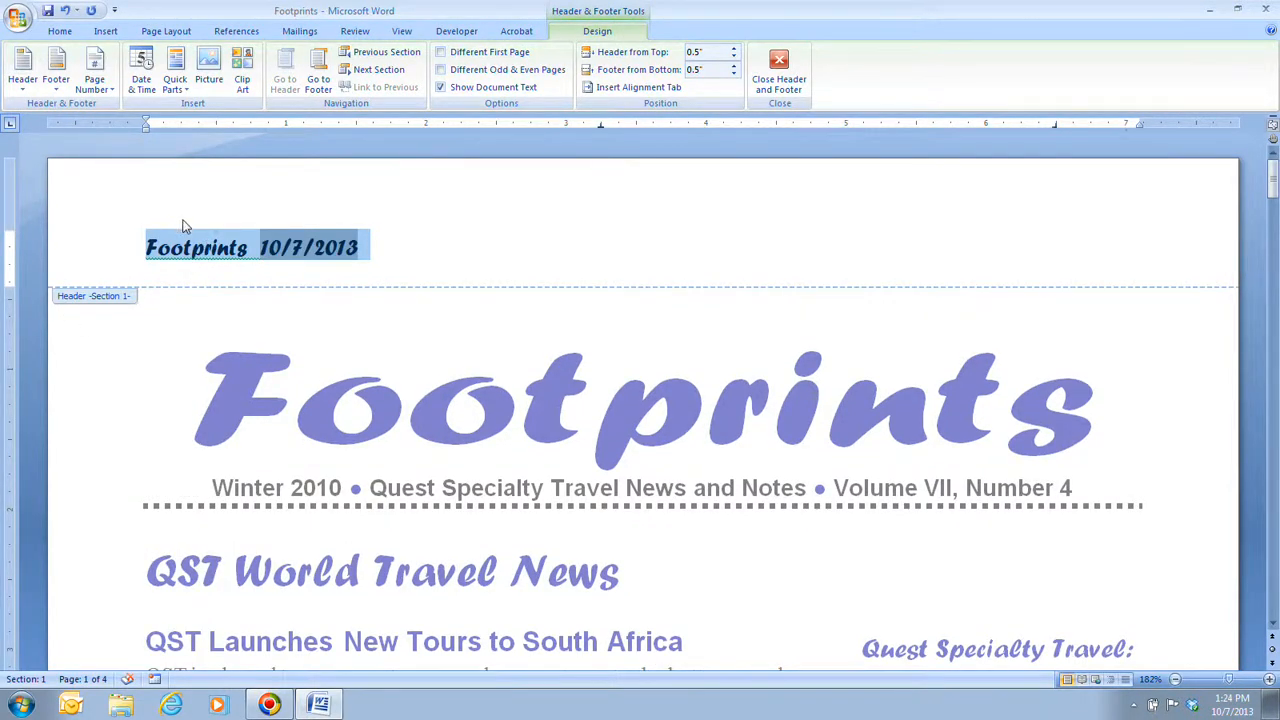
key(ctrl+e)
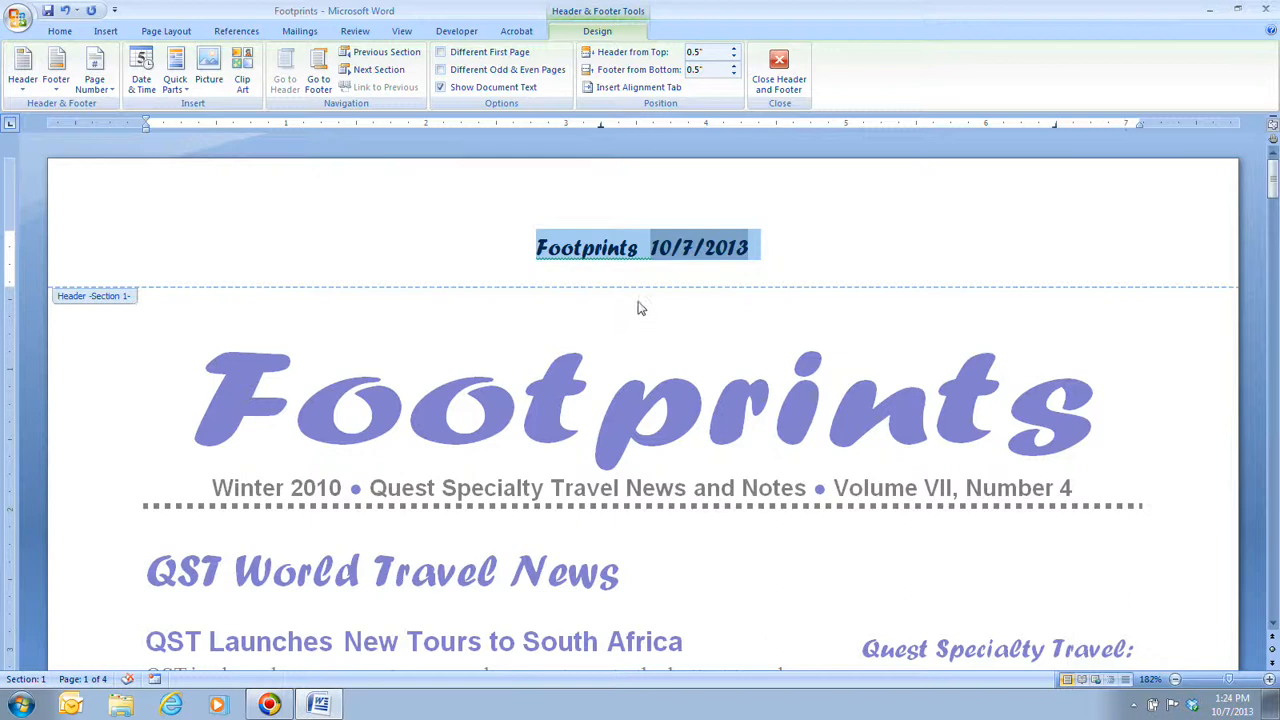
click(803, 254)
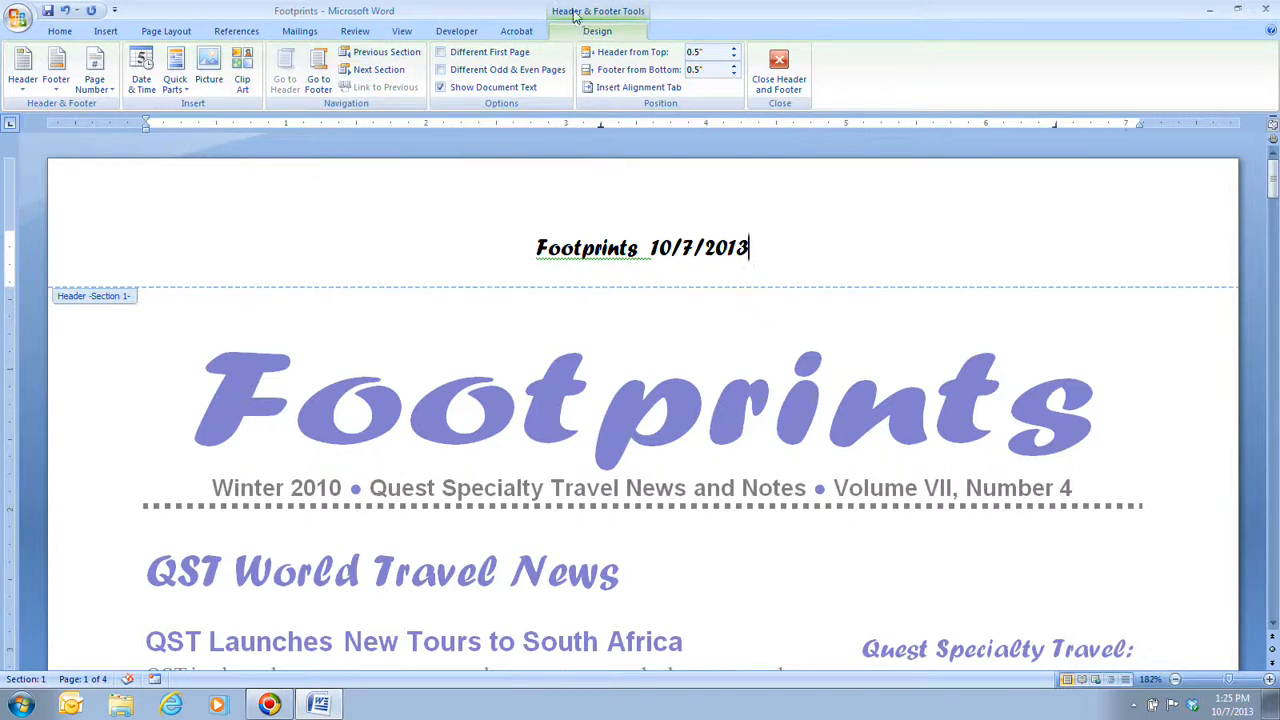
Step: In the footer, add the word "Page" before the centred page number and set both in the Forte font
click(320, 83)
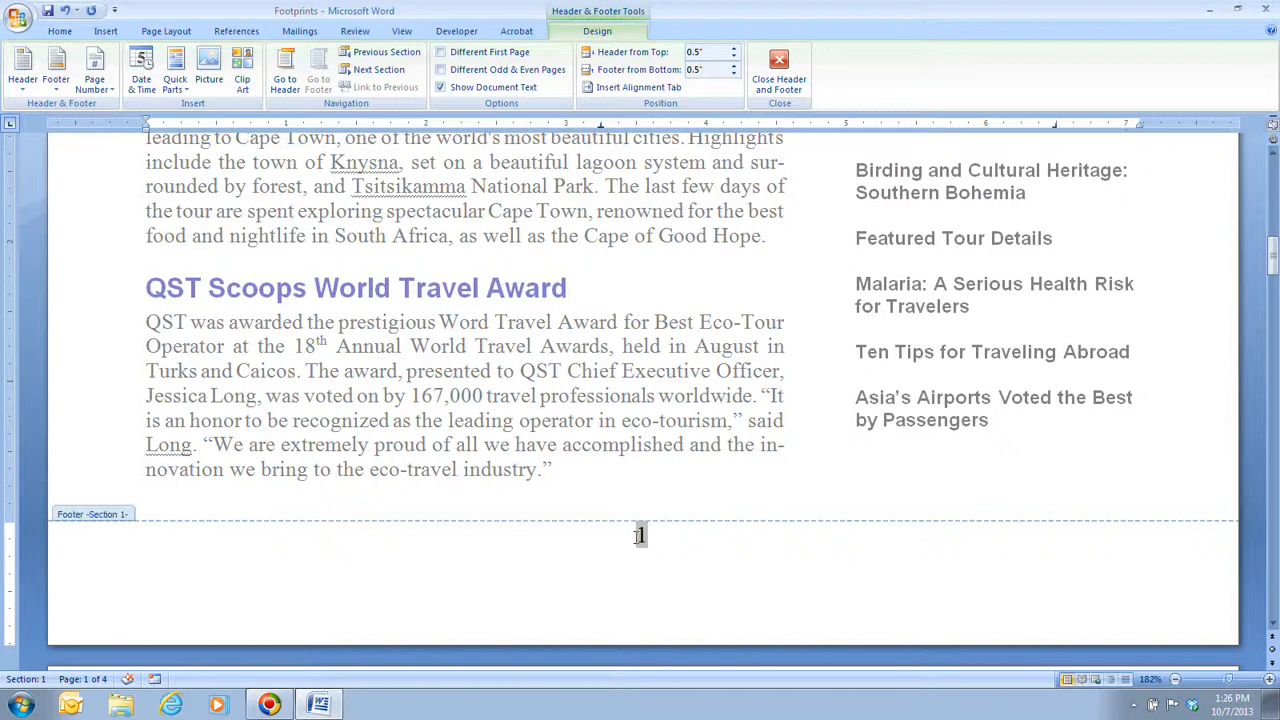
text(Page)
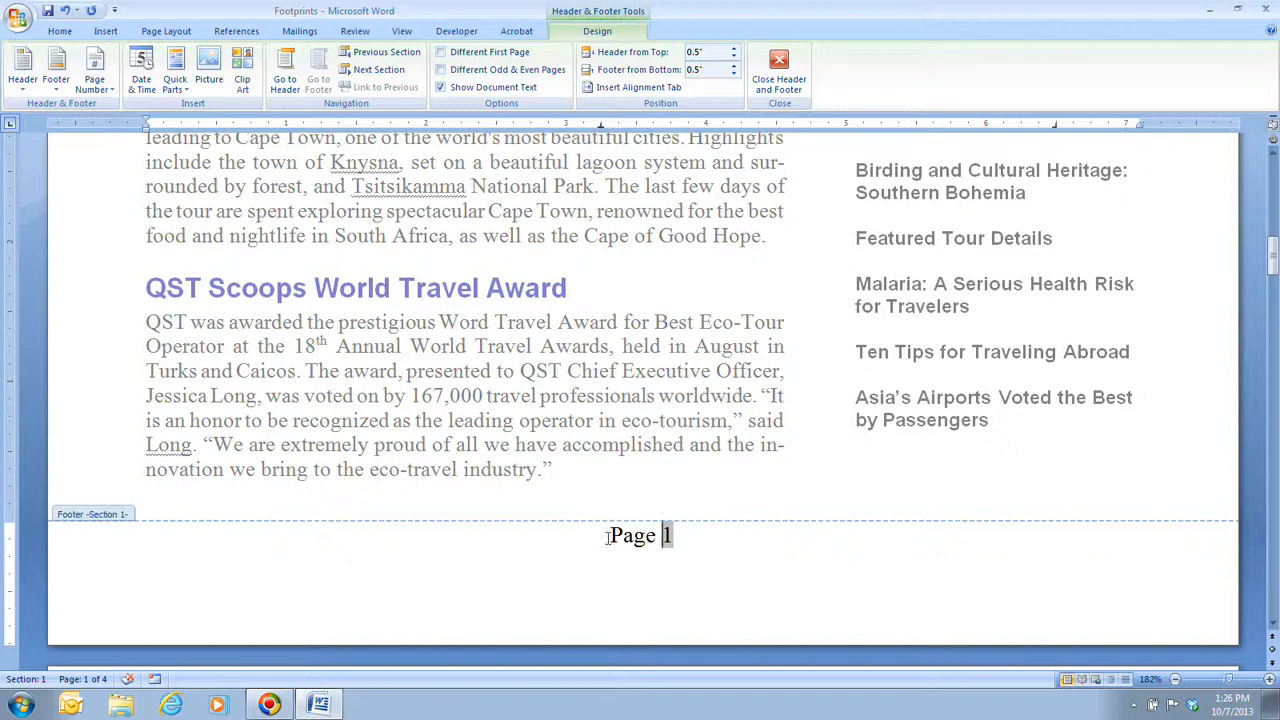
drag(607, 537, 683, 537)
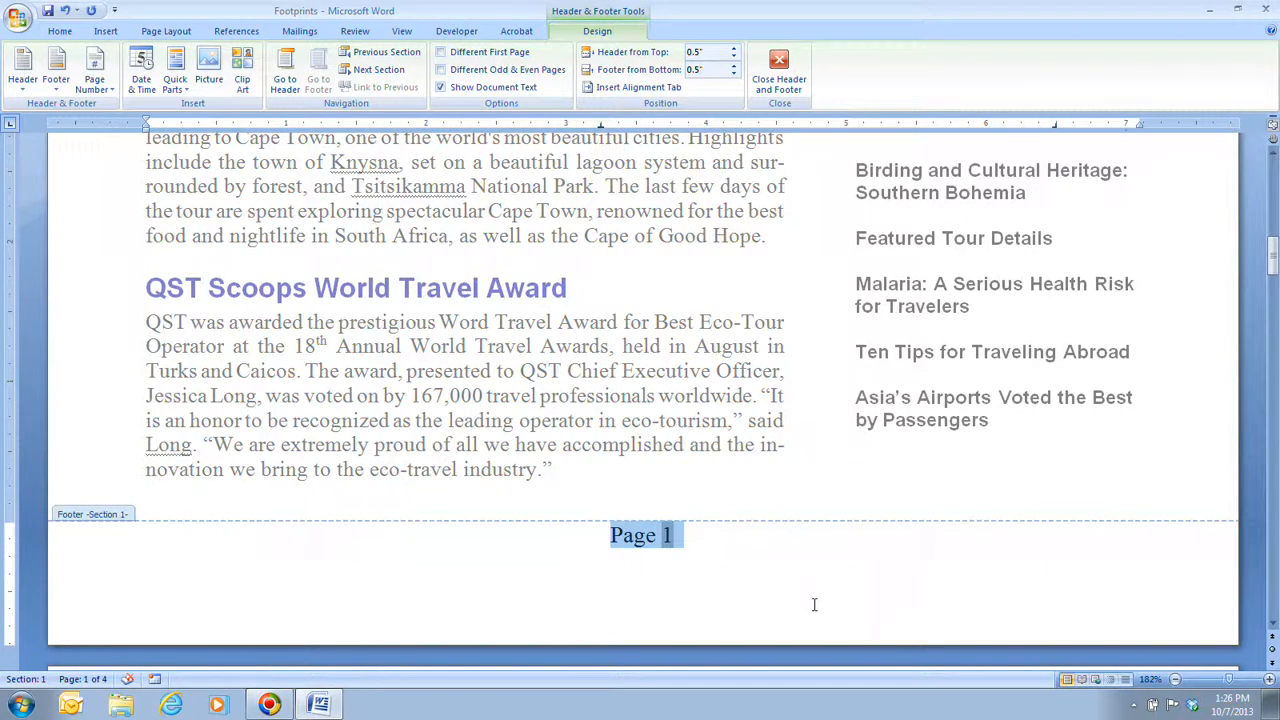
drag(606, 535, 673, 533)
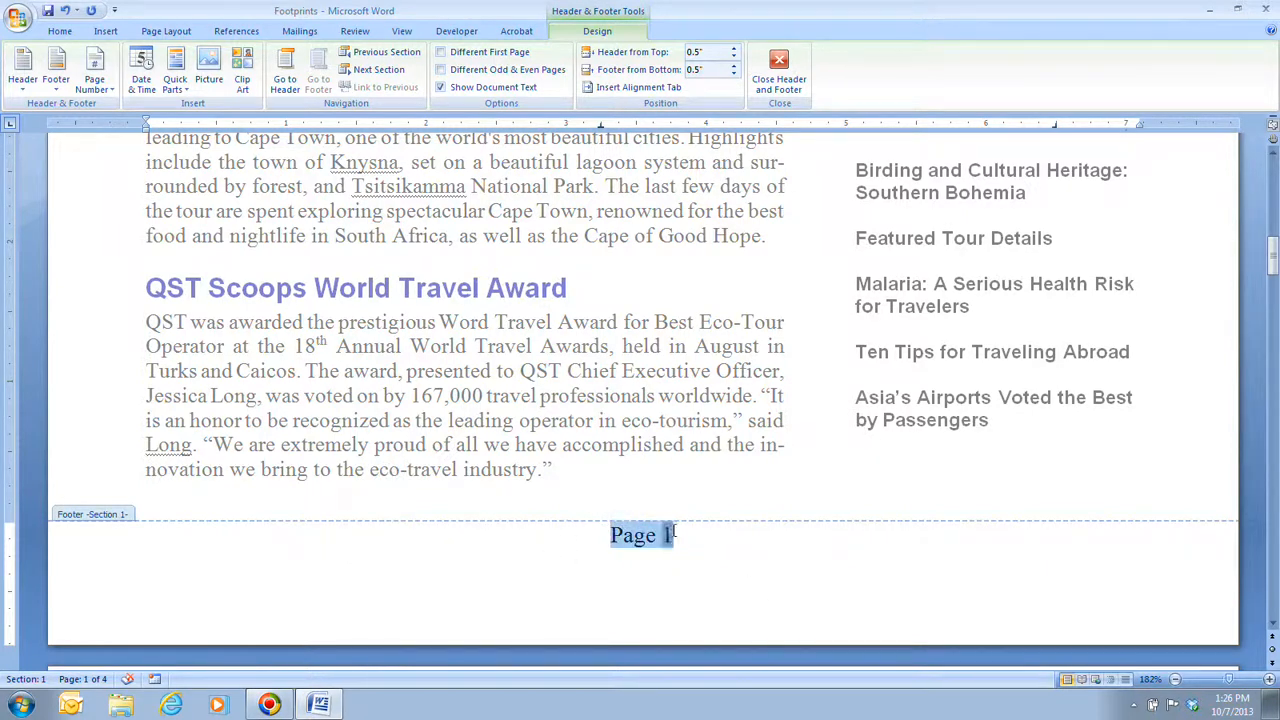
click(561, 485)
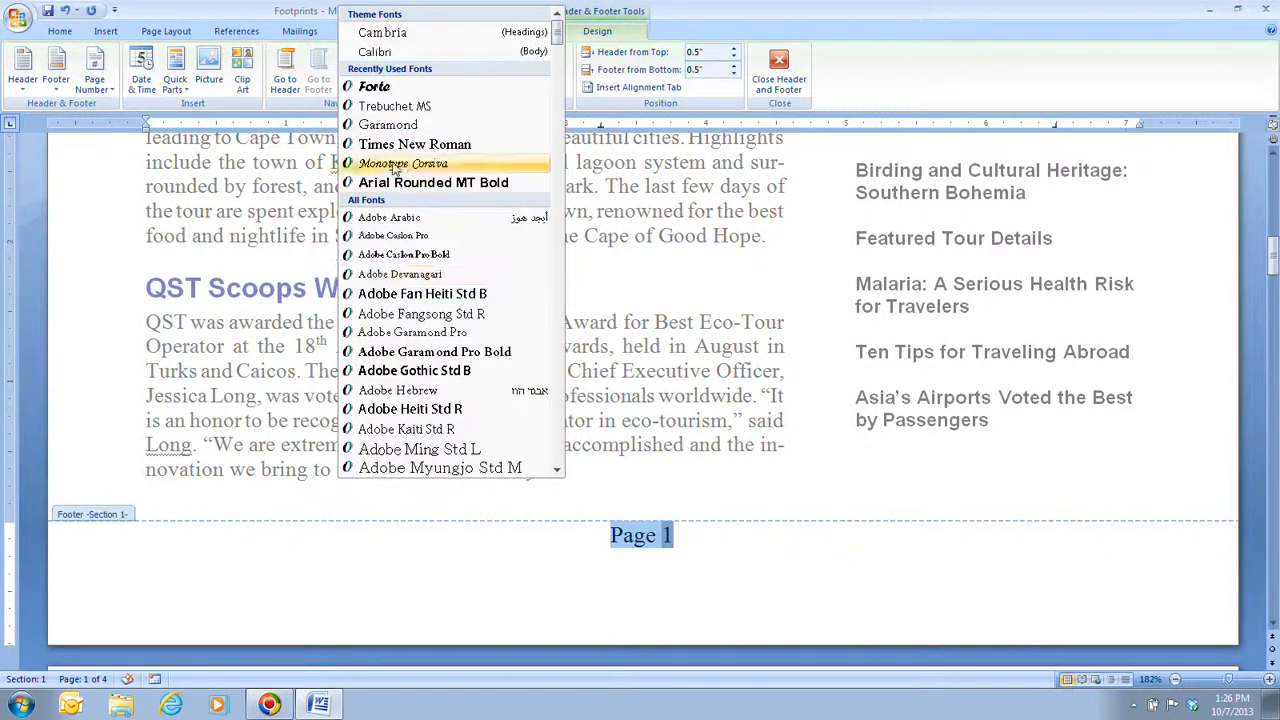
click(389, 88)
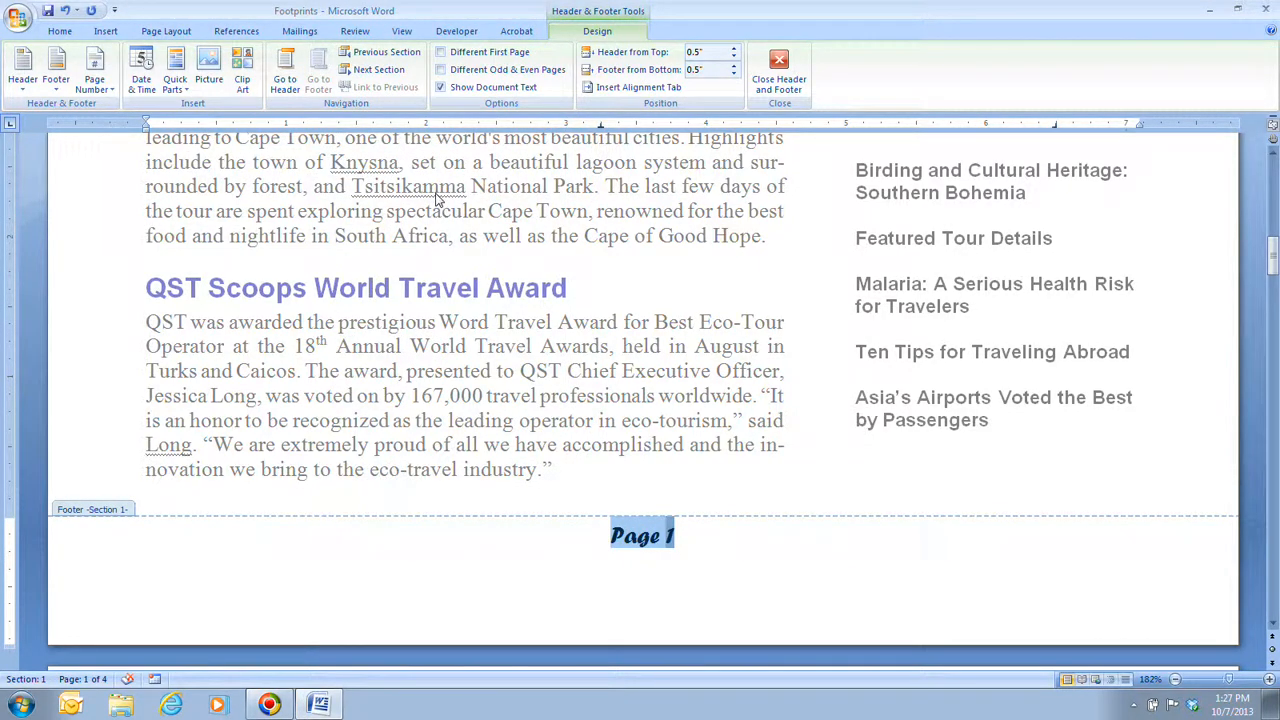
click(702, 545)
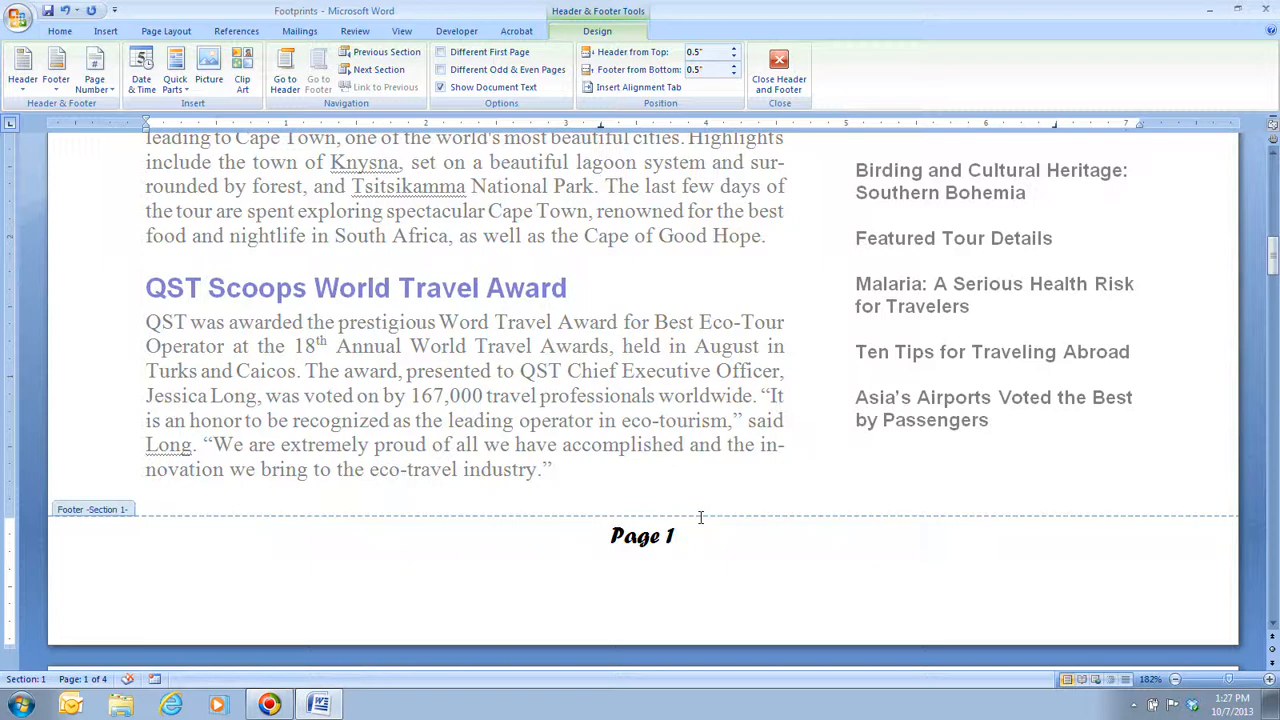
Step: Close header and footer editing, save the document, and check the footer and header where pages 1 and 2 meet
click(797, 80)
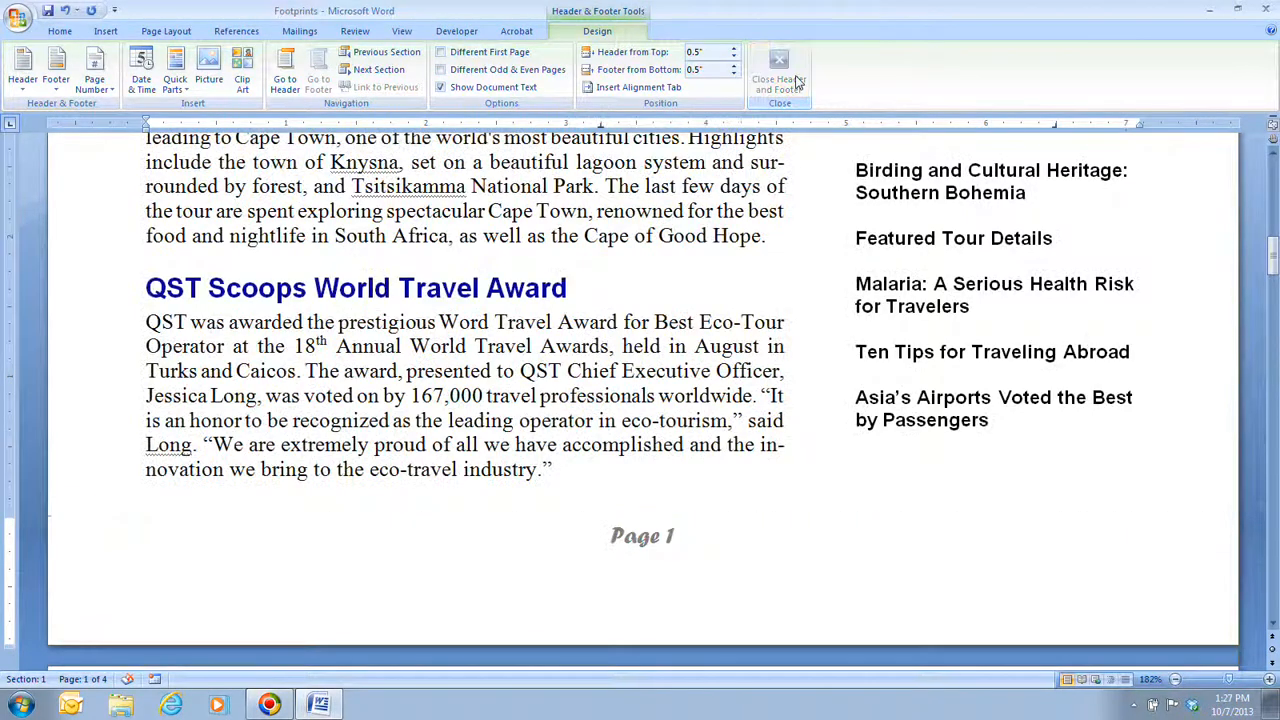
click(47, 10)
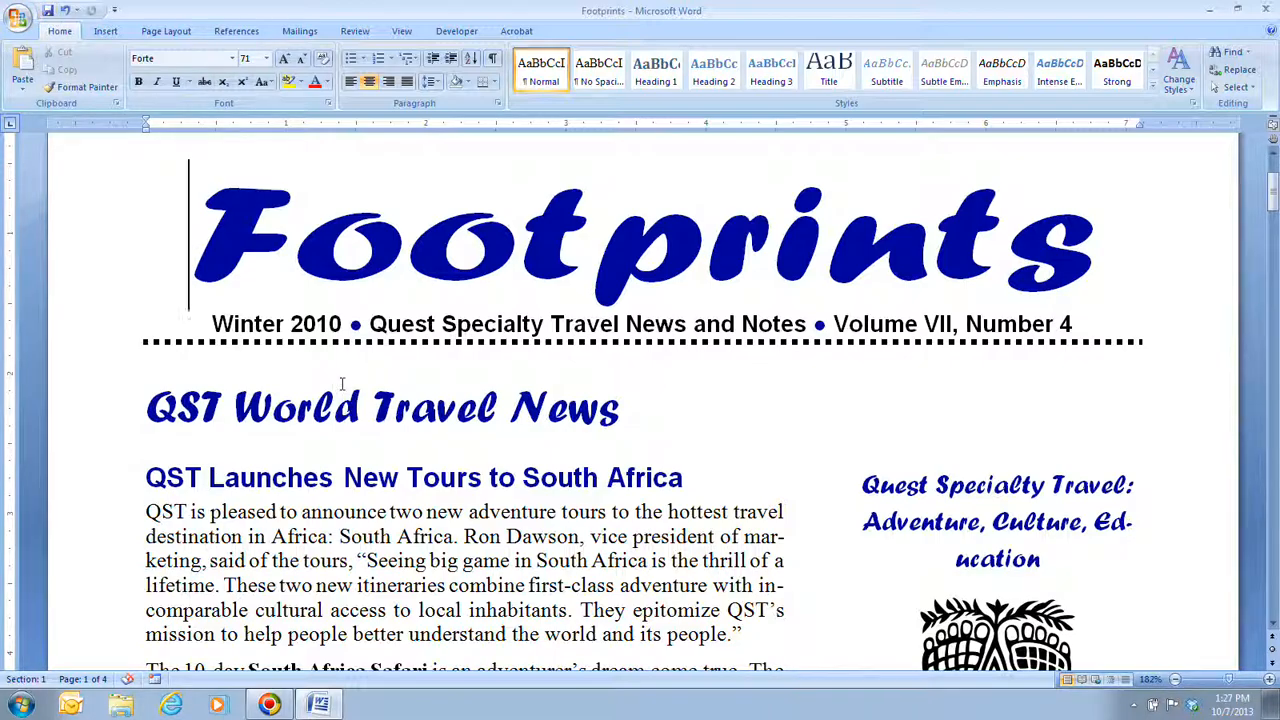
scroll(339, 382, down, 5)
scroll(560, 465, down, 8)
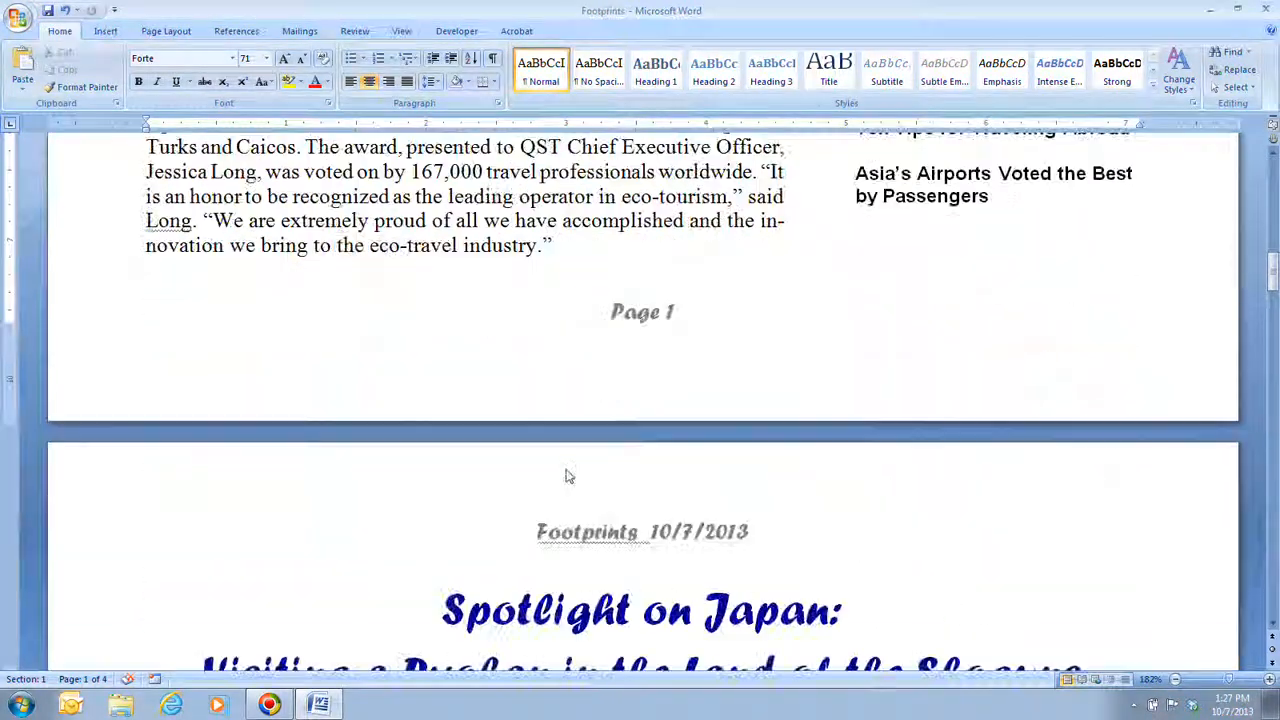
scroll(566, 472, up, 3)
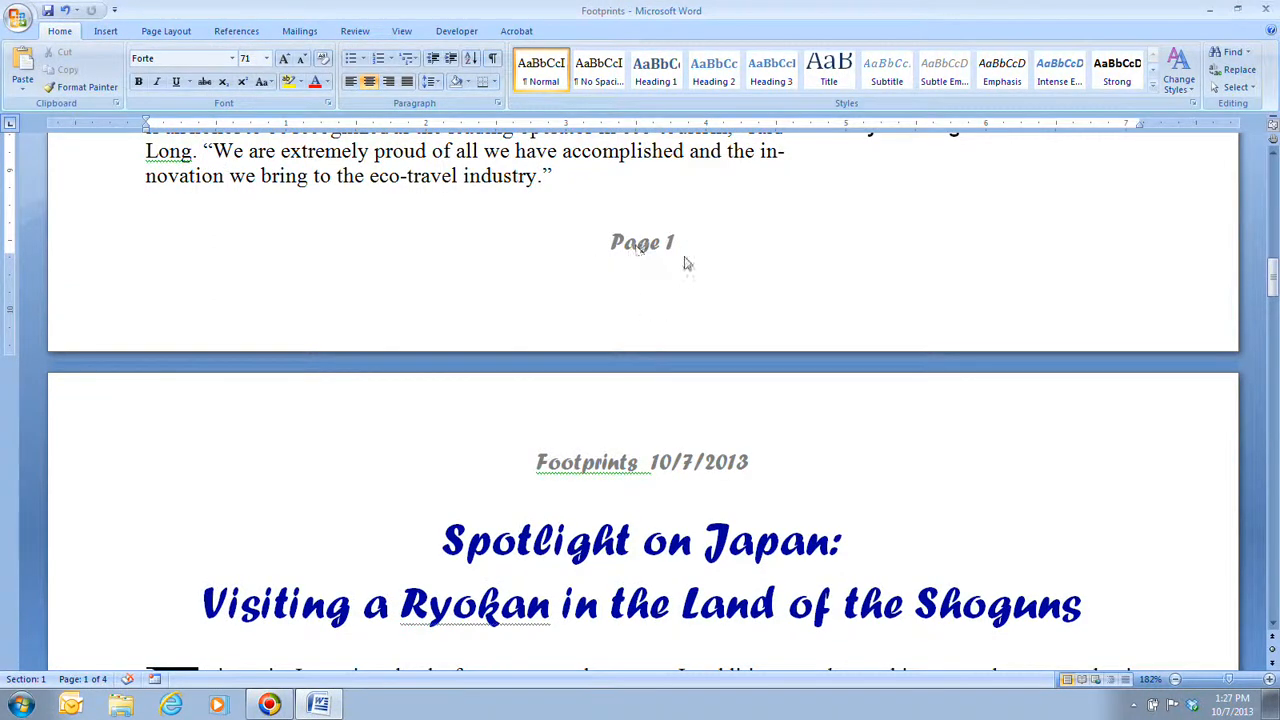